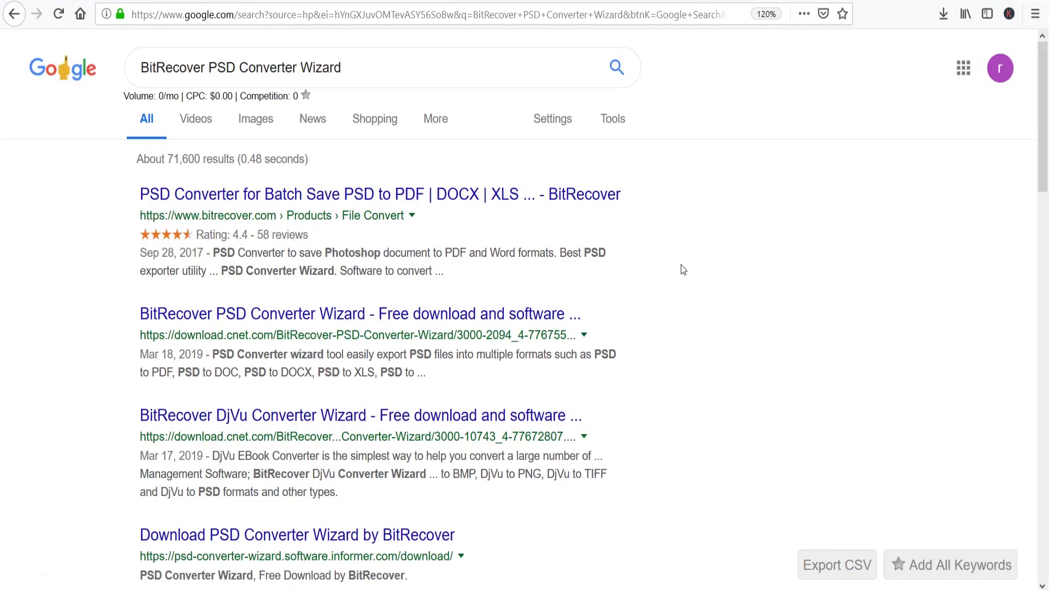
- Open the 'PSD Converter for Batch Save PSD to PDF… - BitRecover' search result
click(376, 198)
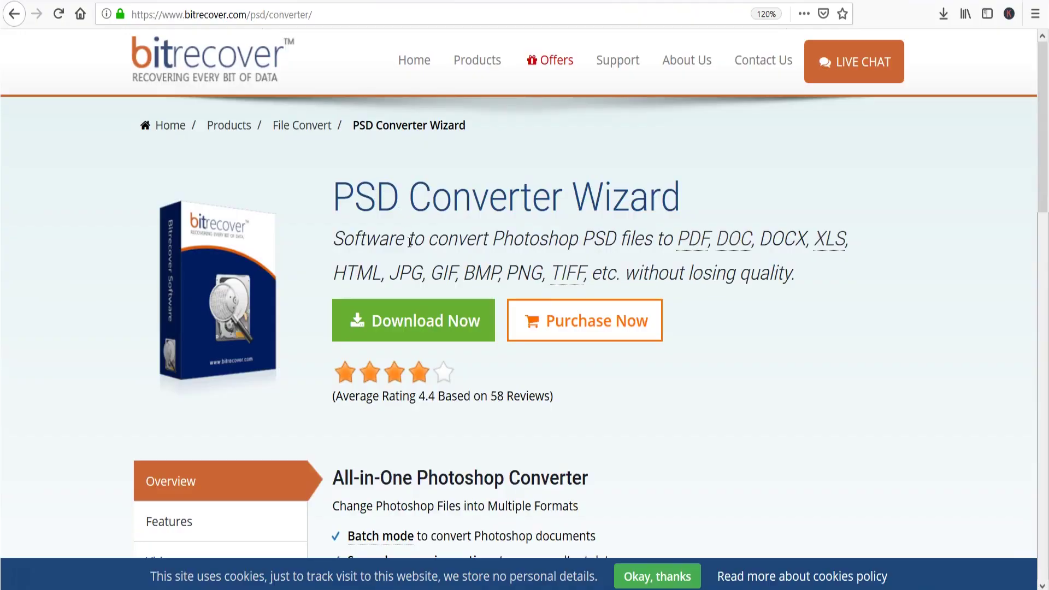
- Download and save the PSD Converter Wizard exe, then open it from Firefox downloads
click(413, 321)
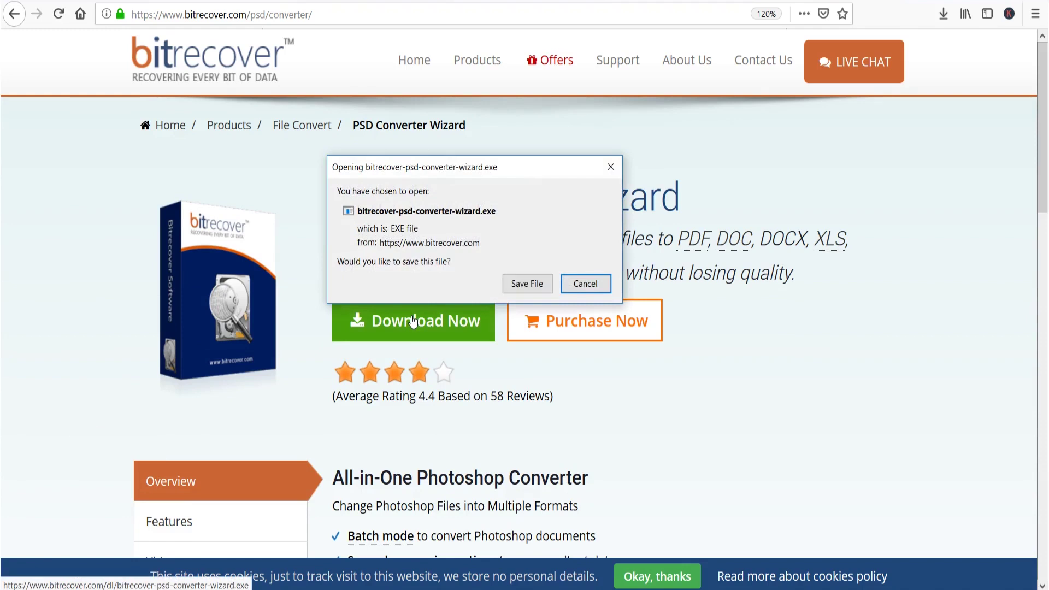
click(527, 283)
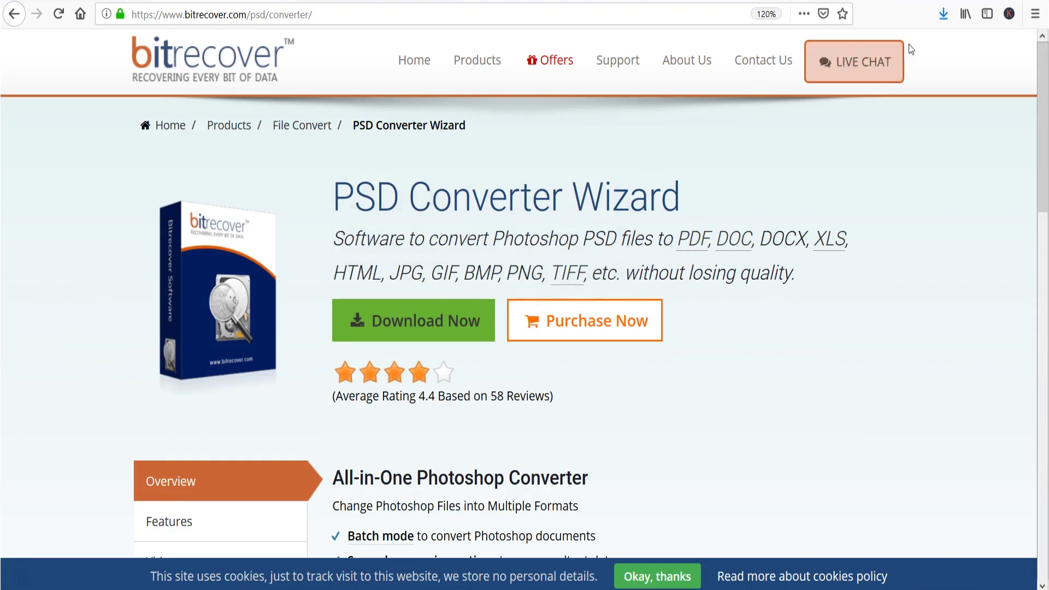
click(944, 15)
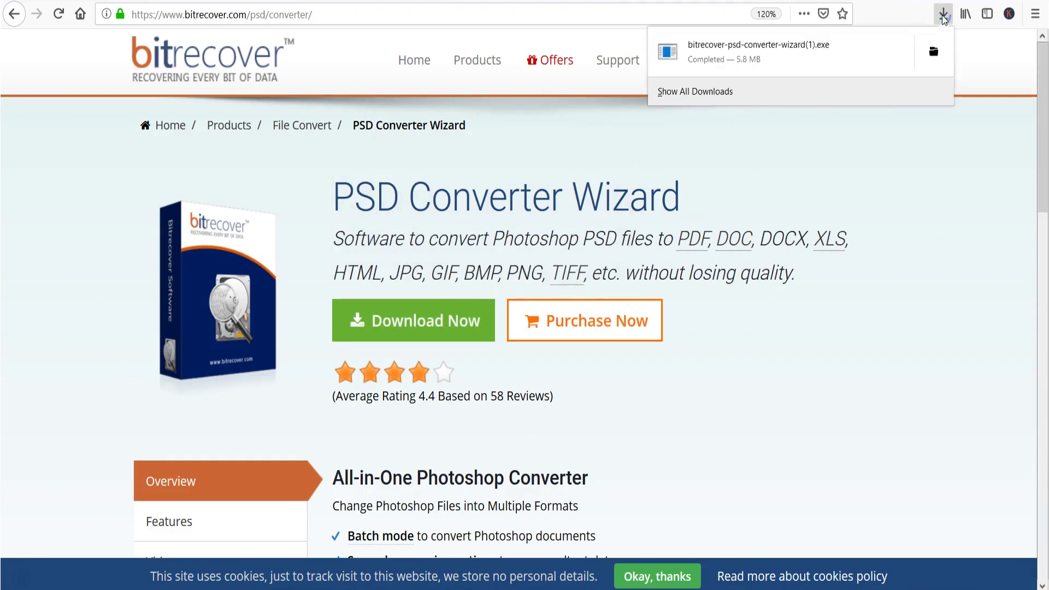
click(750, 58)
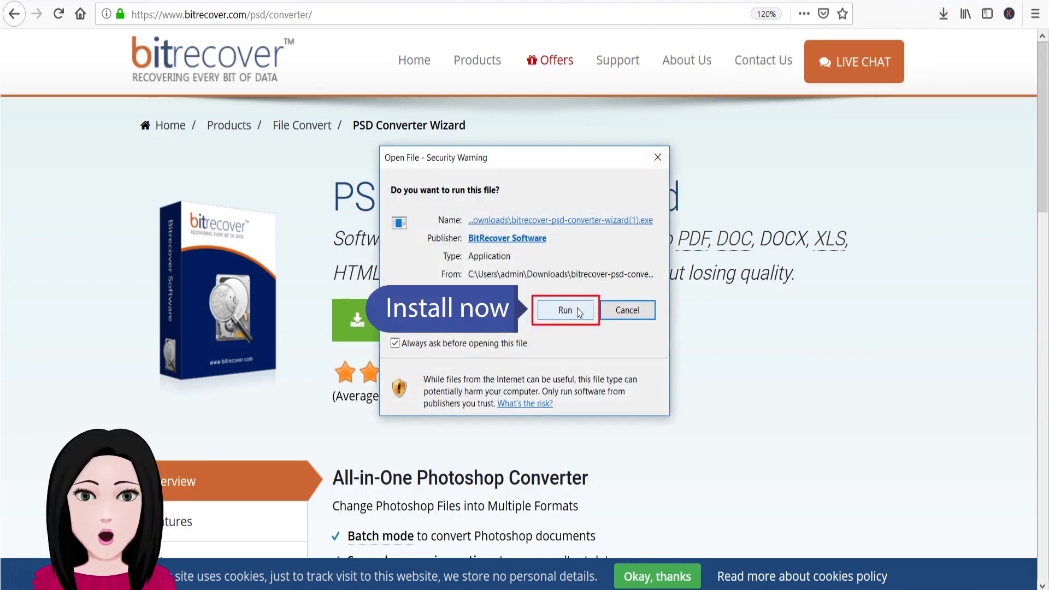
- Run the installer with English as the setup language, past the welcome page
click(577, 307)
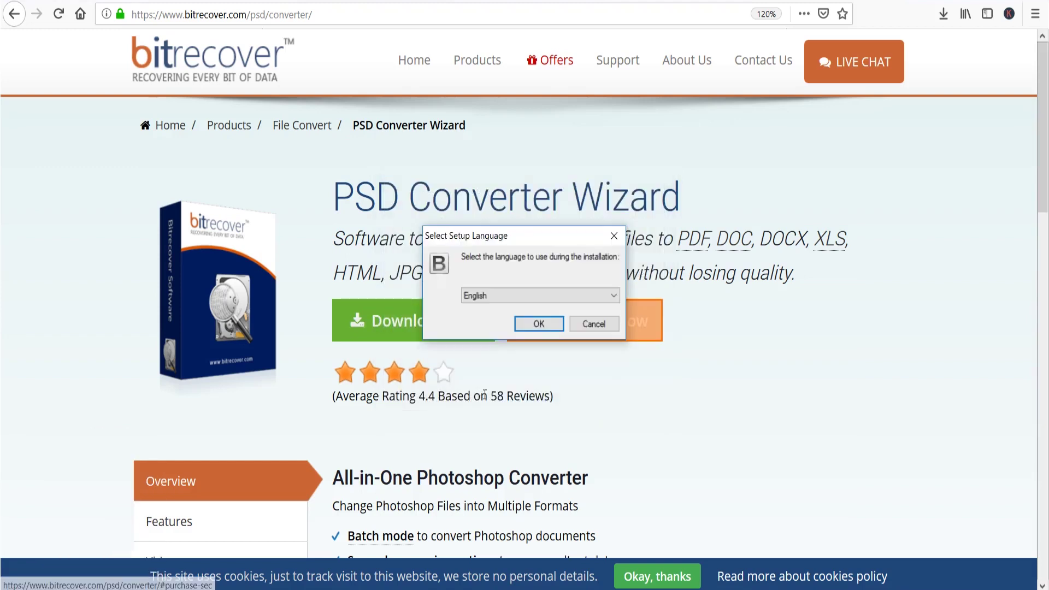
click(539, 323)
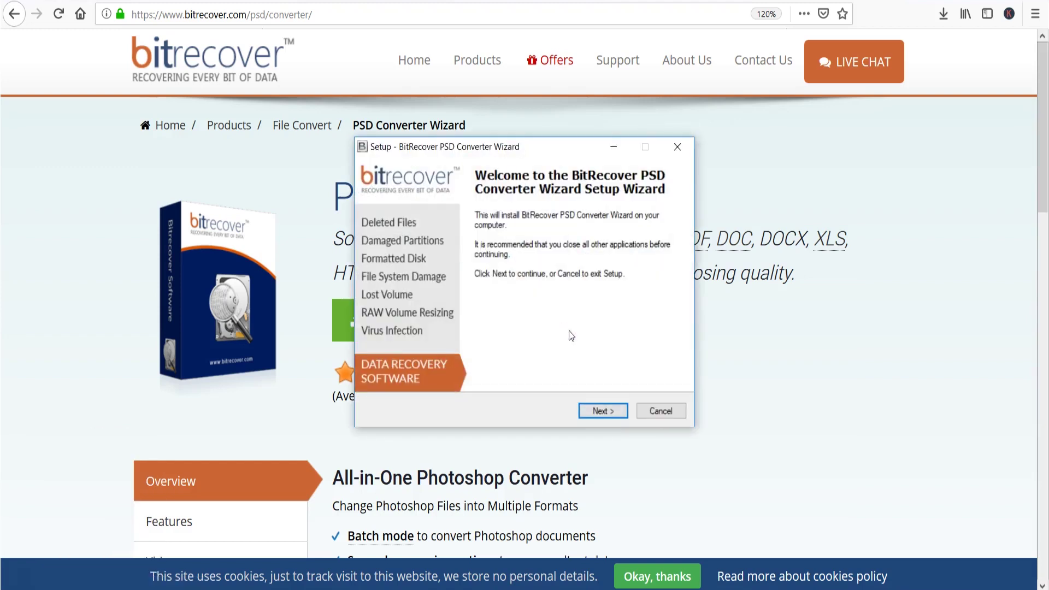
click(615, 404)
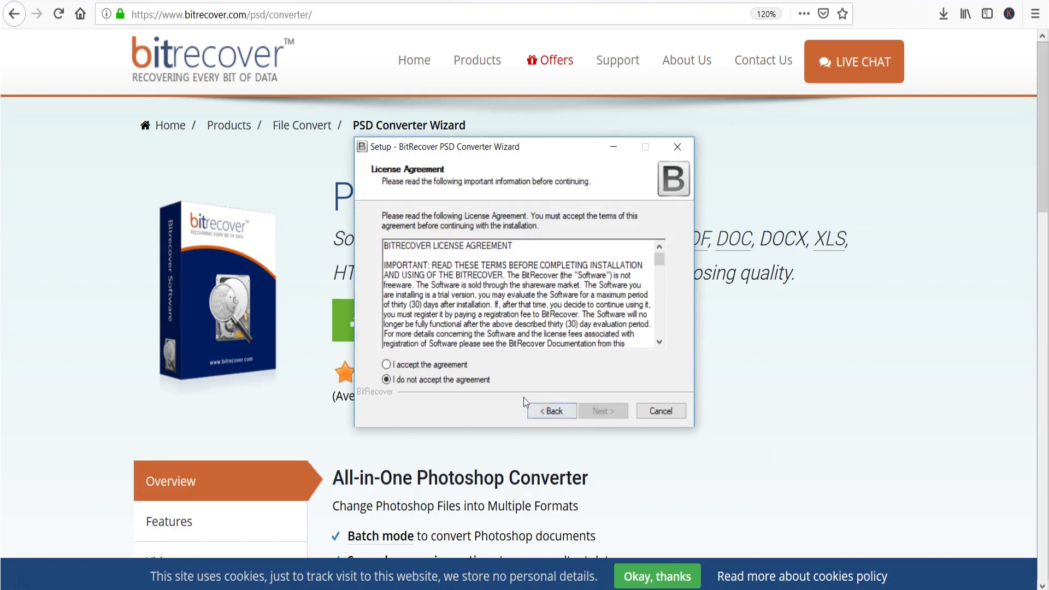
- Accept the license agreement and install to the default folder
click(386, 364)
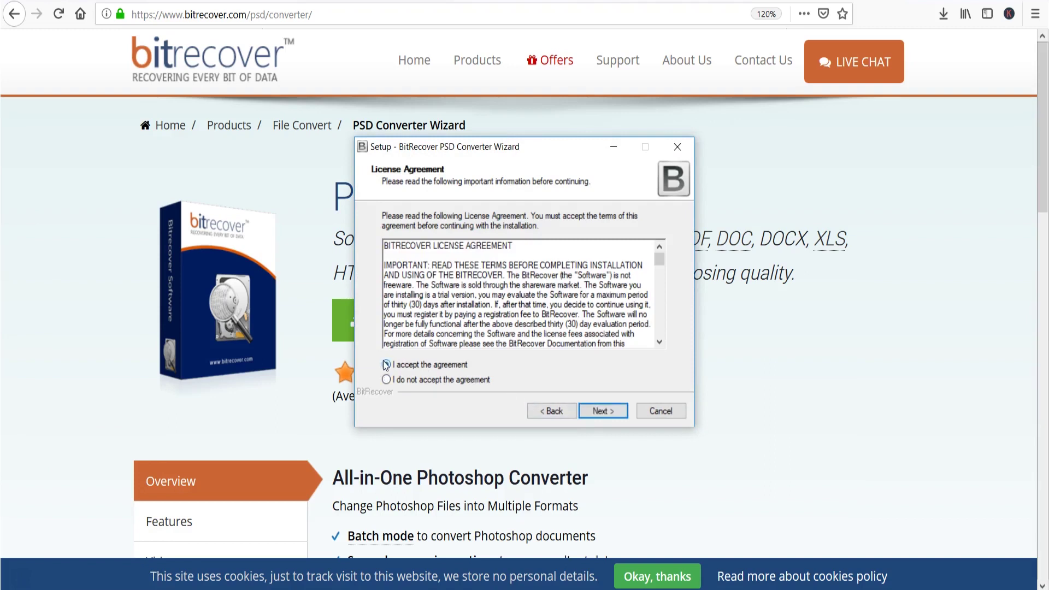
click(602, 410)
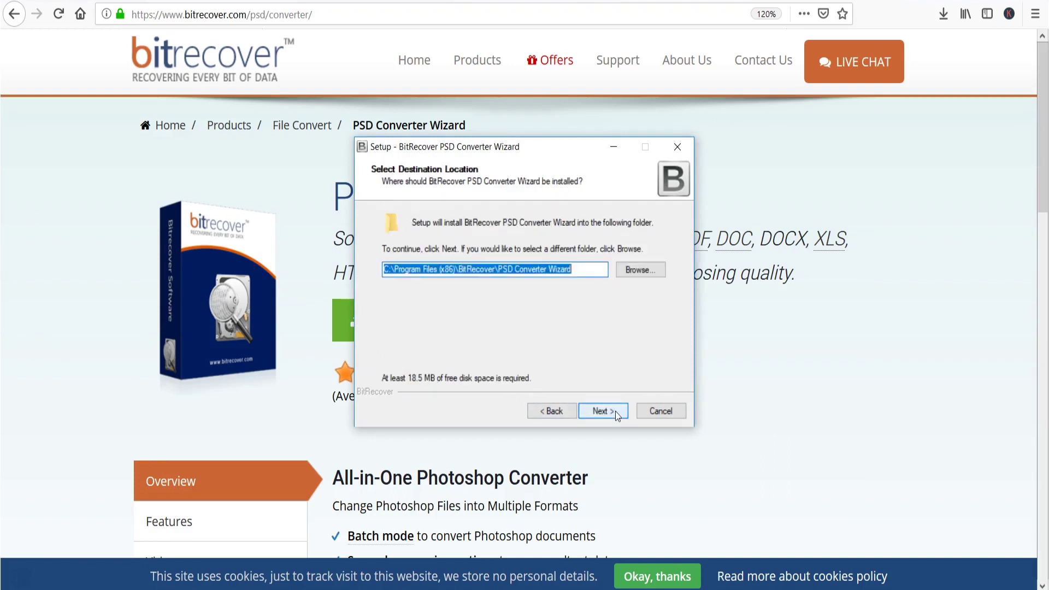
click(602, 410)
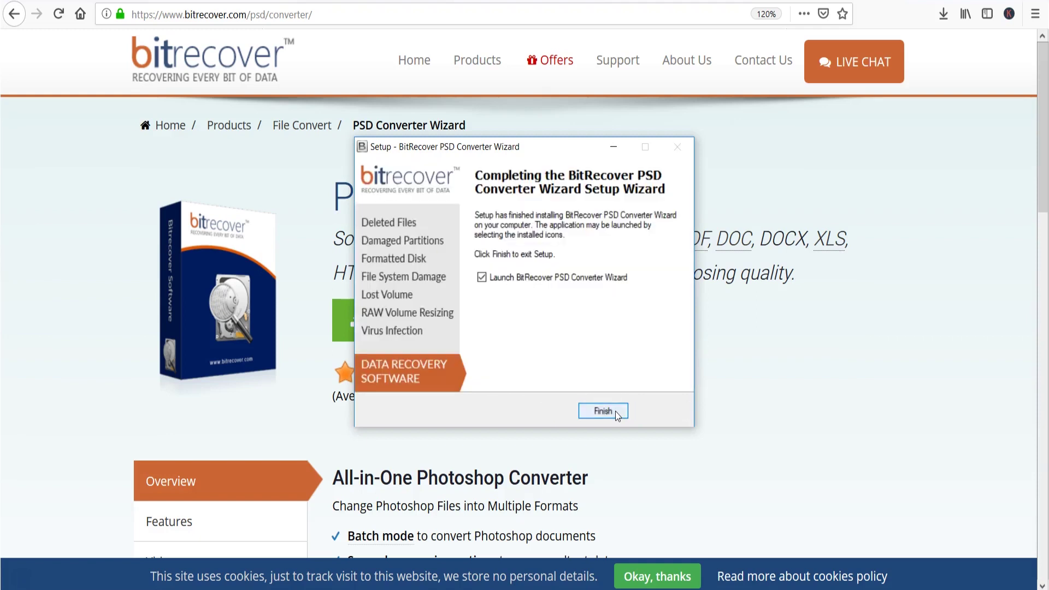
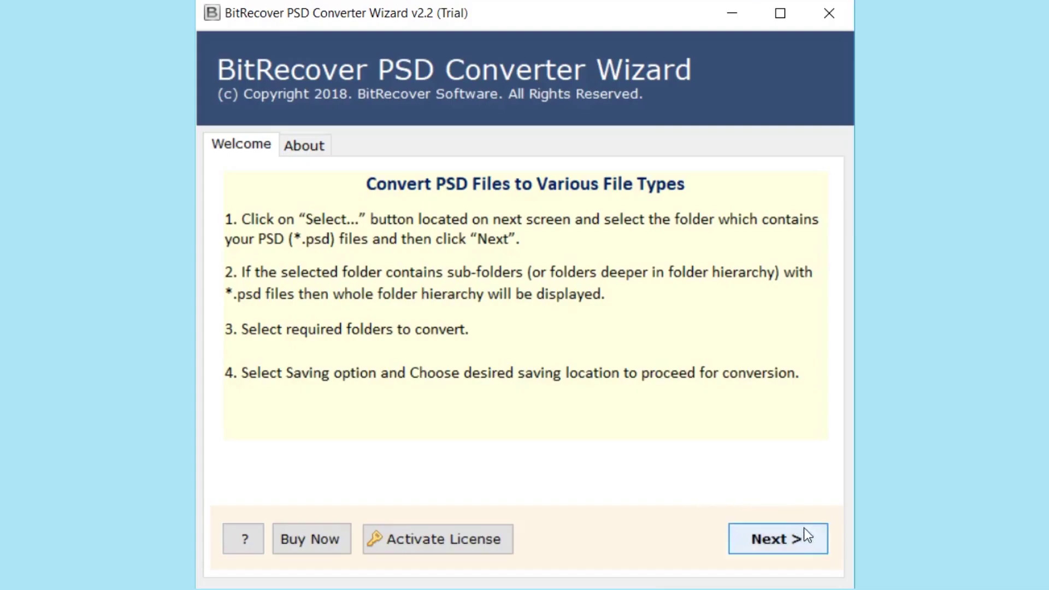
- Advance from the Welcome page to the PSD source selection step
click(810, 539)
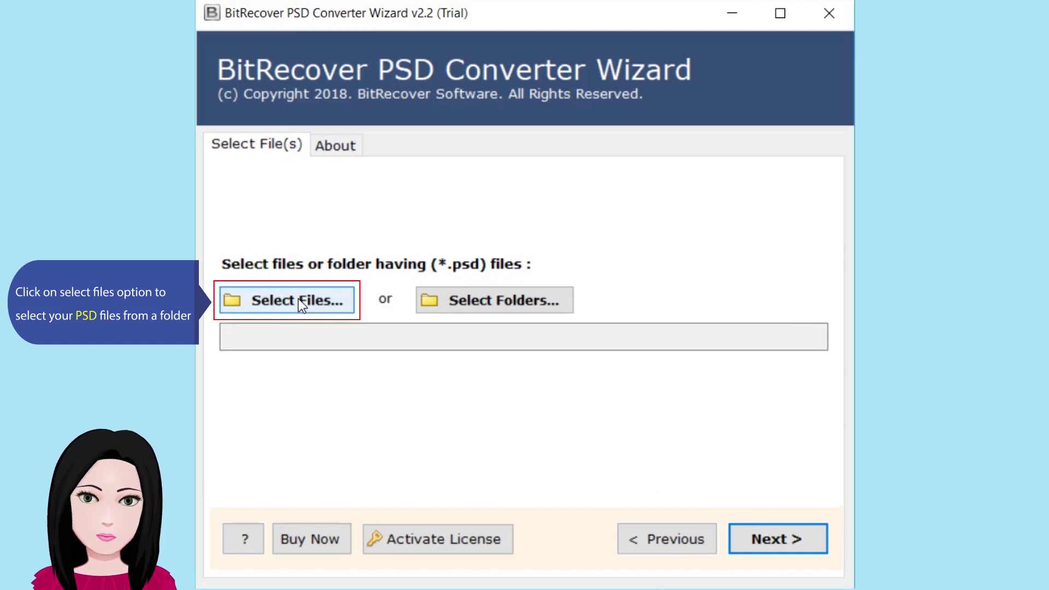
- Load the 'psd files' folder from F:\wallpapers as the source and continue to the file list
click(486, 303)
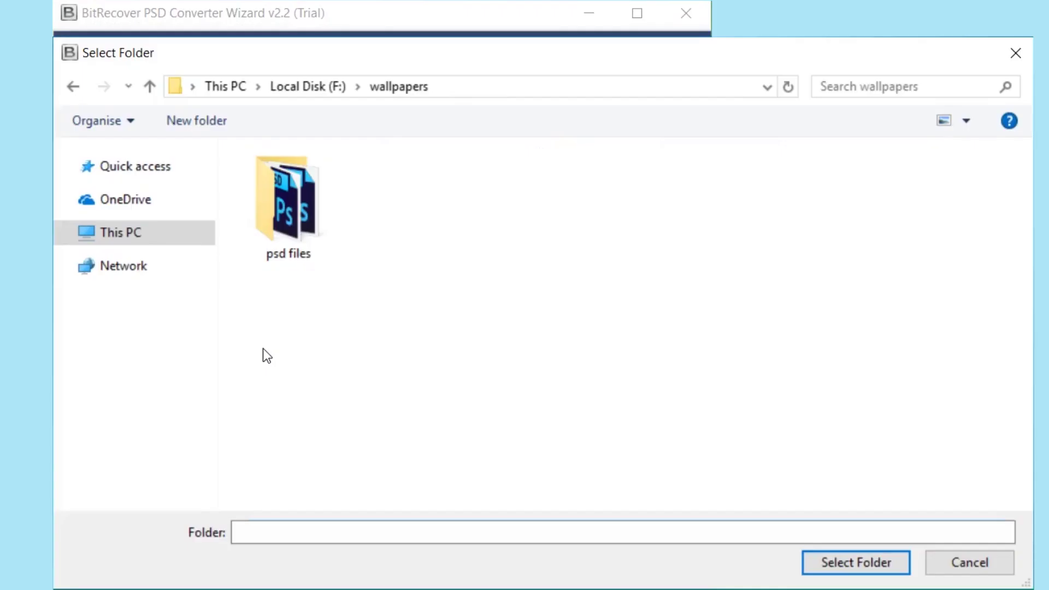
click(290, 204)
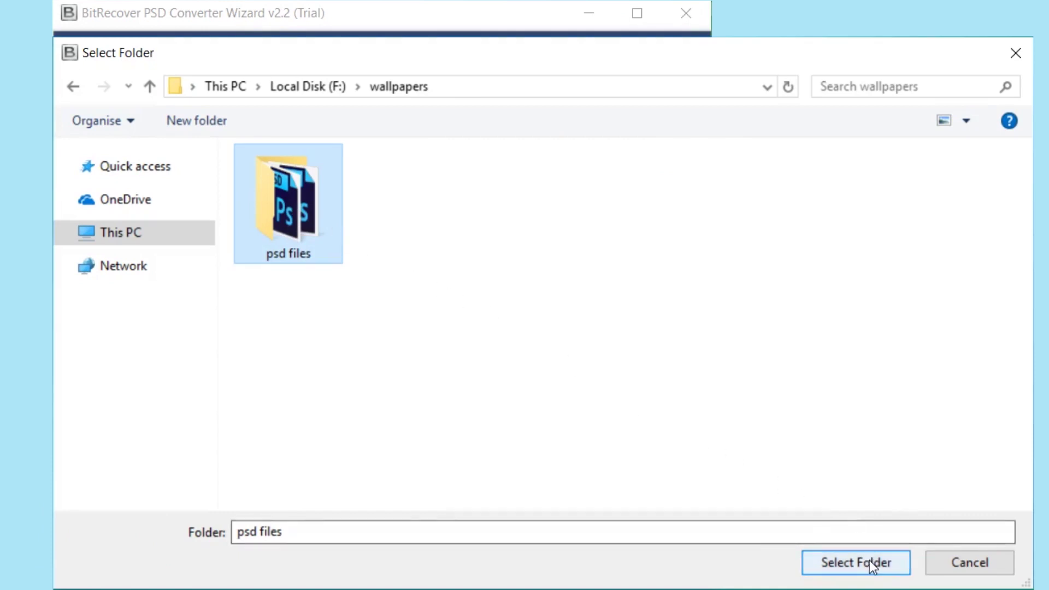
click(856, 562)
click(811, 534)
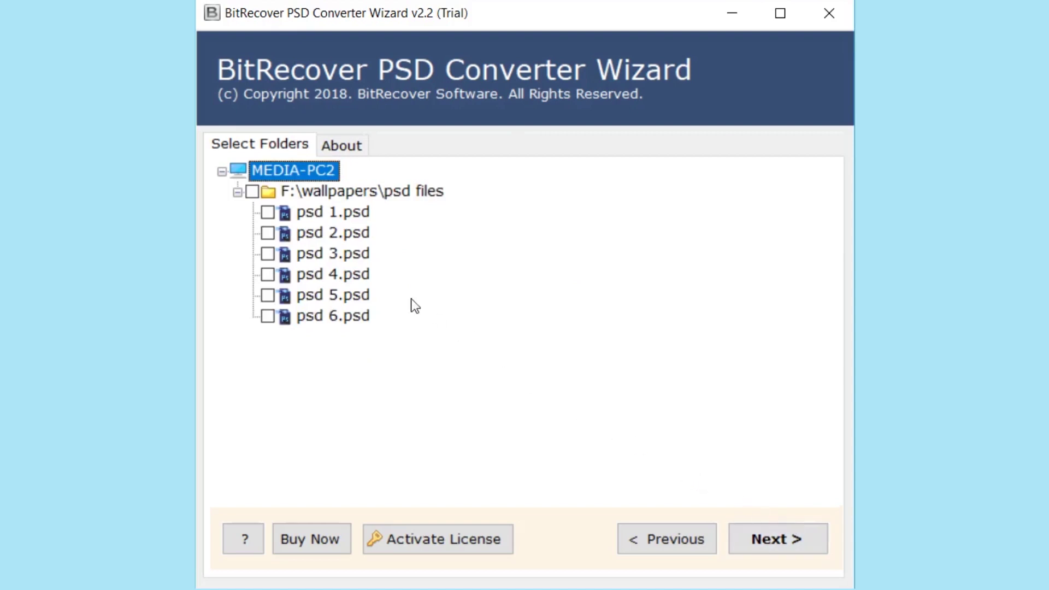
- Check the F:\wallpapers\psd files folder so all six files are selected, then continue
click(253, 194)
click(806, 538)
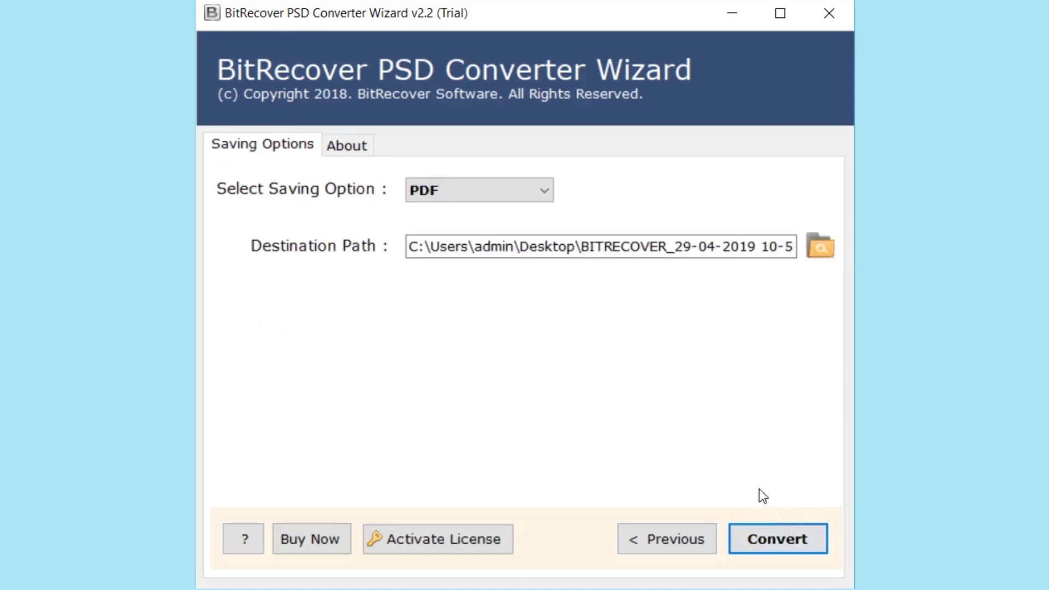
- Choose HTML from the Select Saving Option dropdown
click(544, 195)
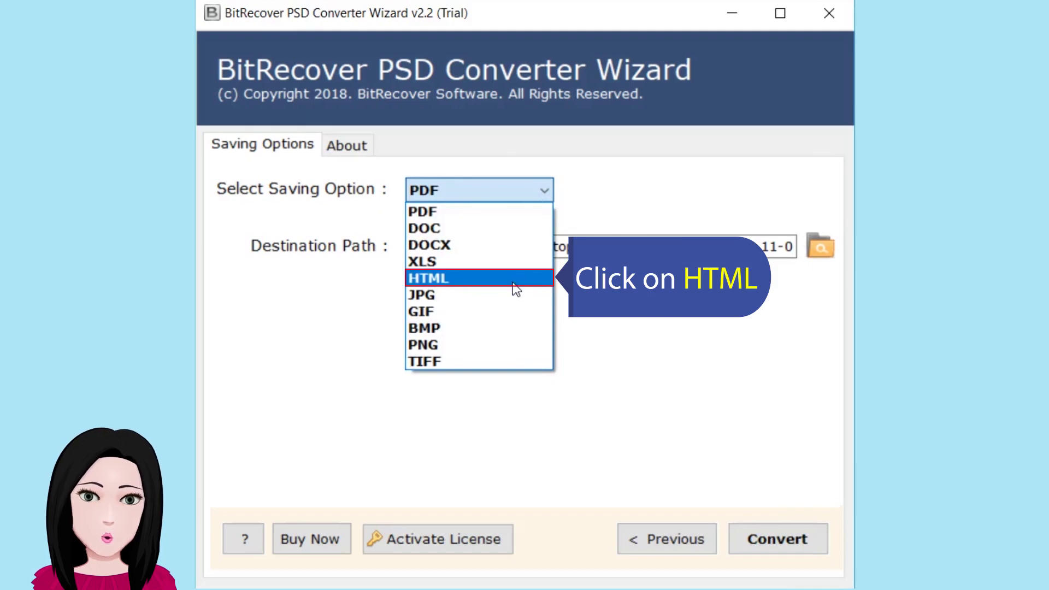
click(516, 280)
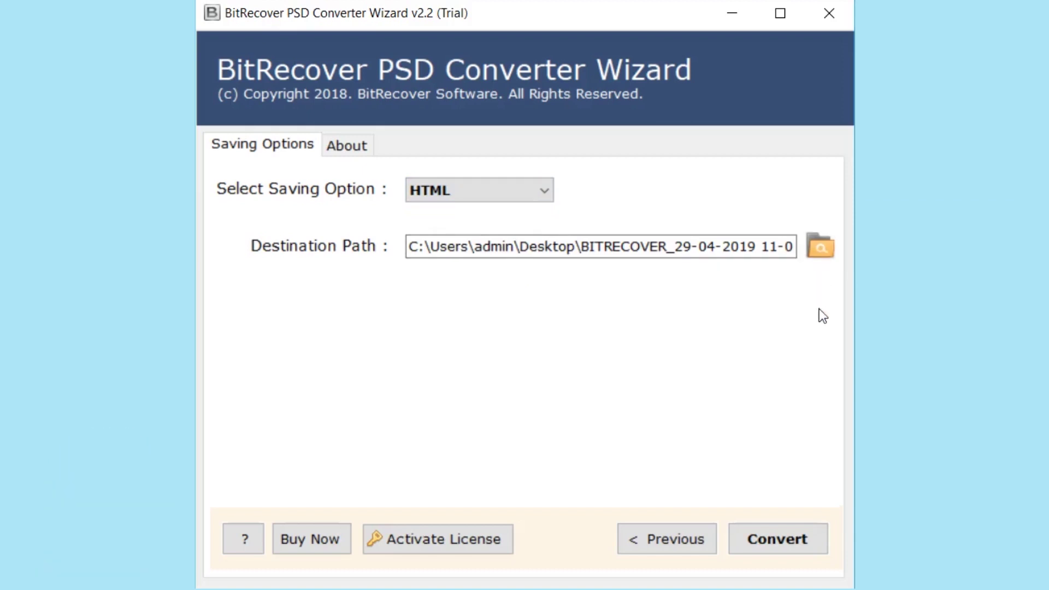
- Convert the files, dismissing the completion and trial-limit messages
click(812, 537)
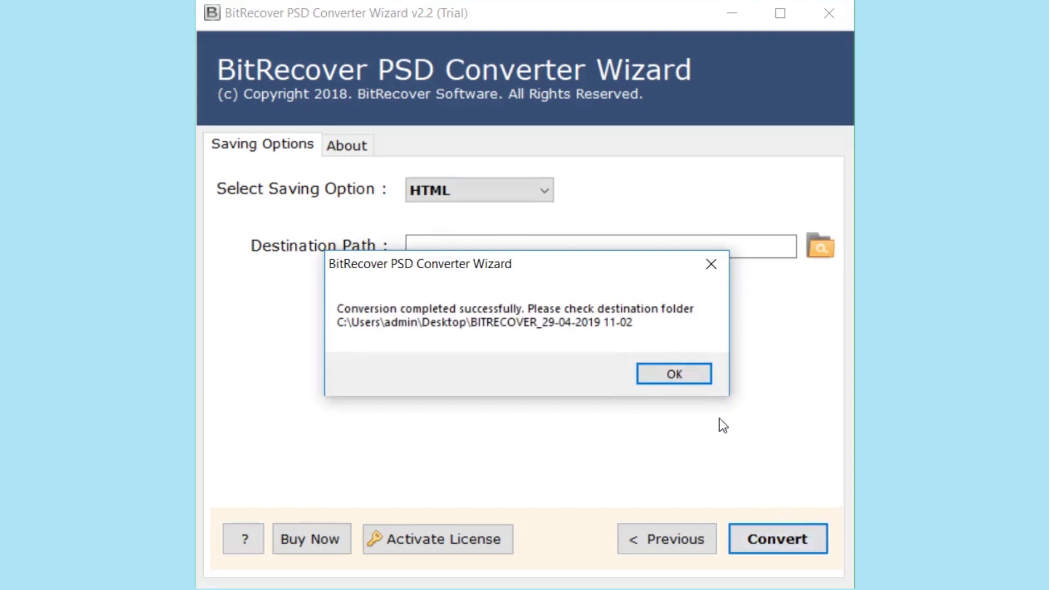
click(690, 373)
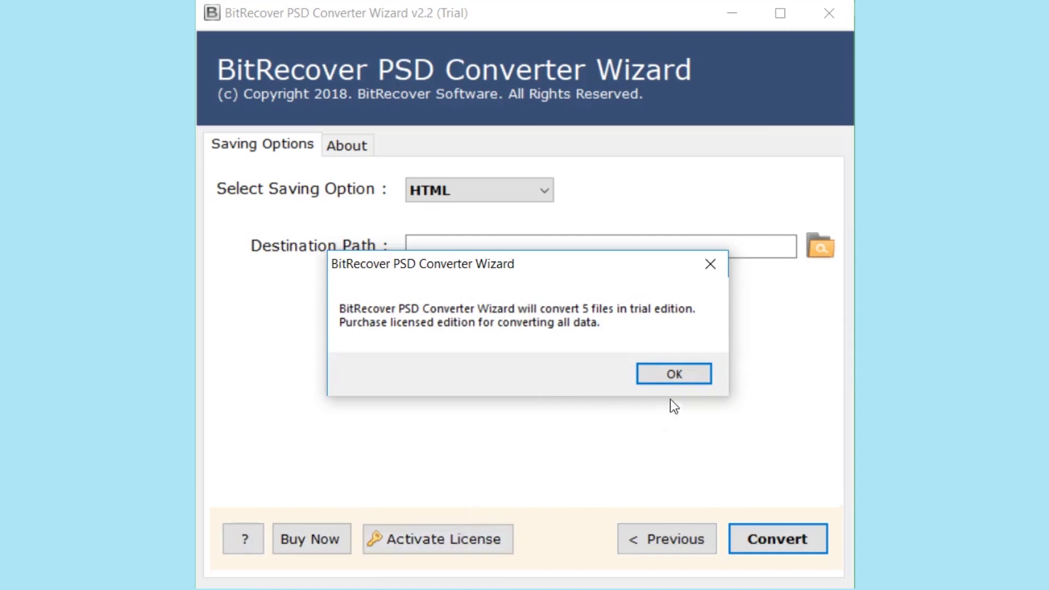
click(693, 369)
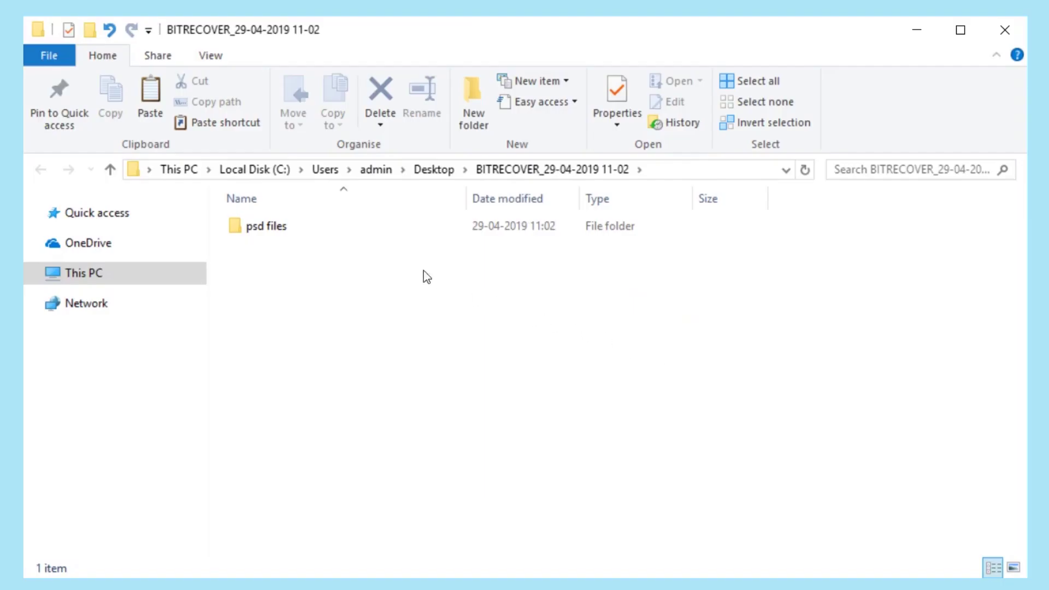
- Open the converted psd files folder and open psd 1.html in Chrome
double_click(306, 226)
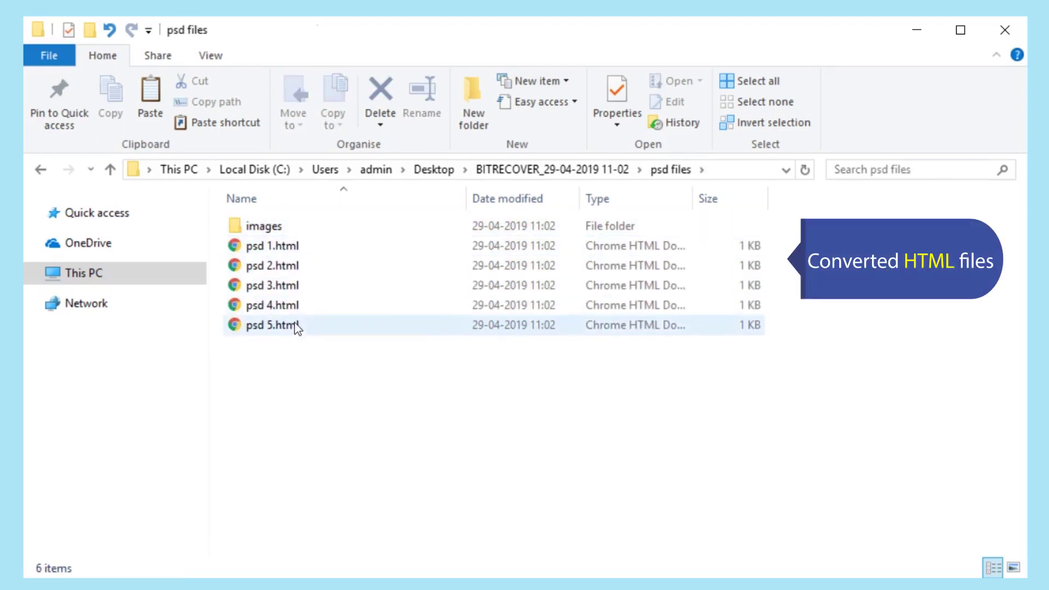
double_click(272, 245)
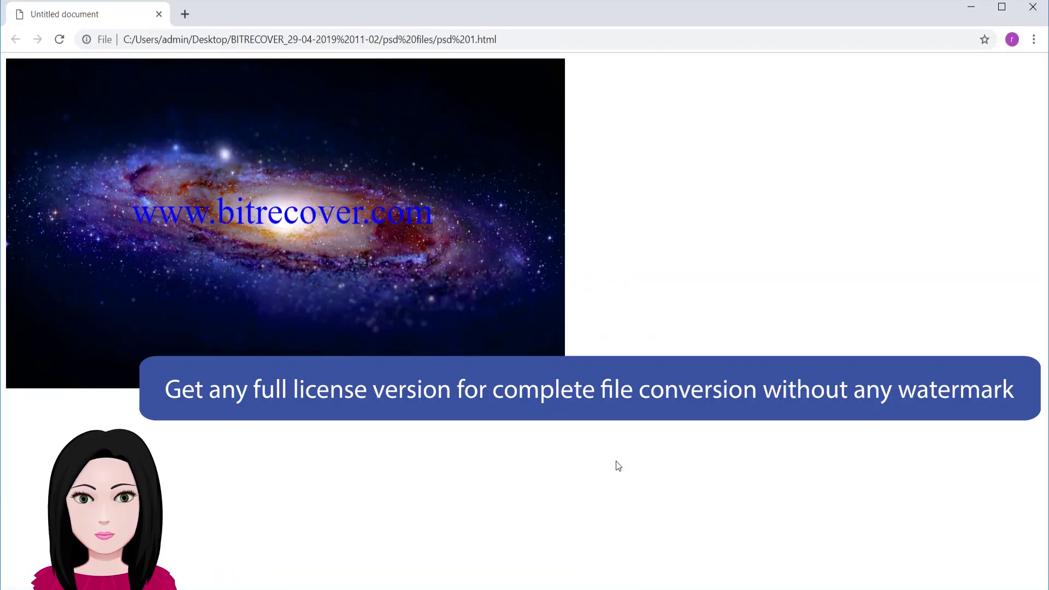